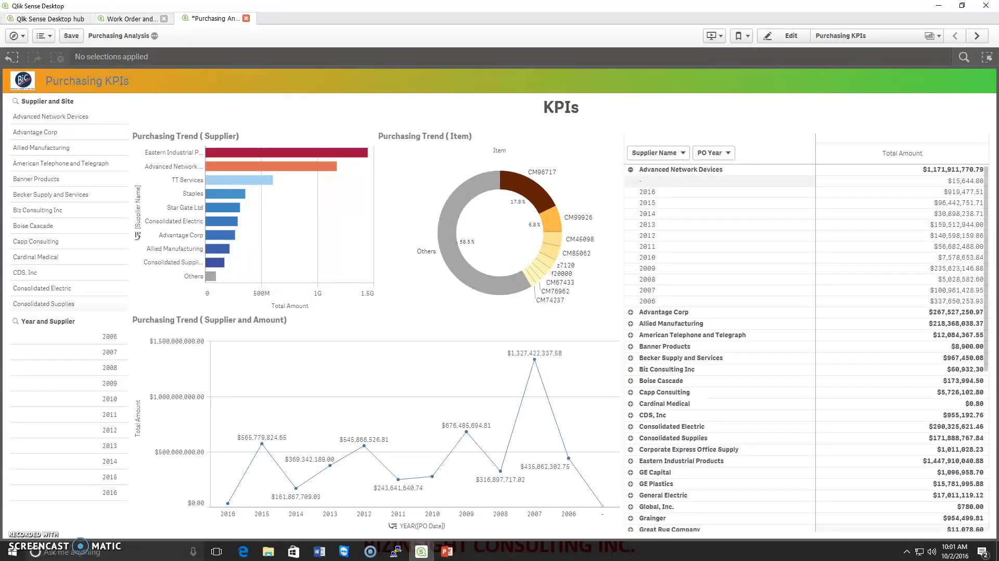
{"action": "left_click", "coordinate": [630, 170]}
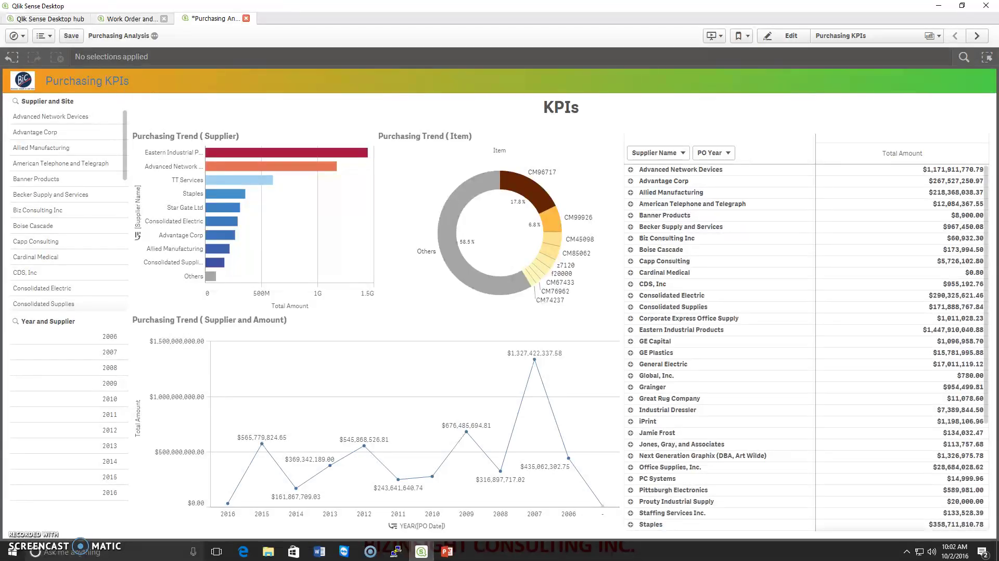
{"action": "left_click", "coordinate": [630, 169]}
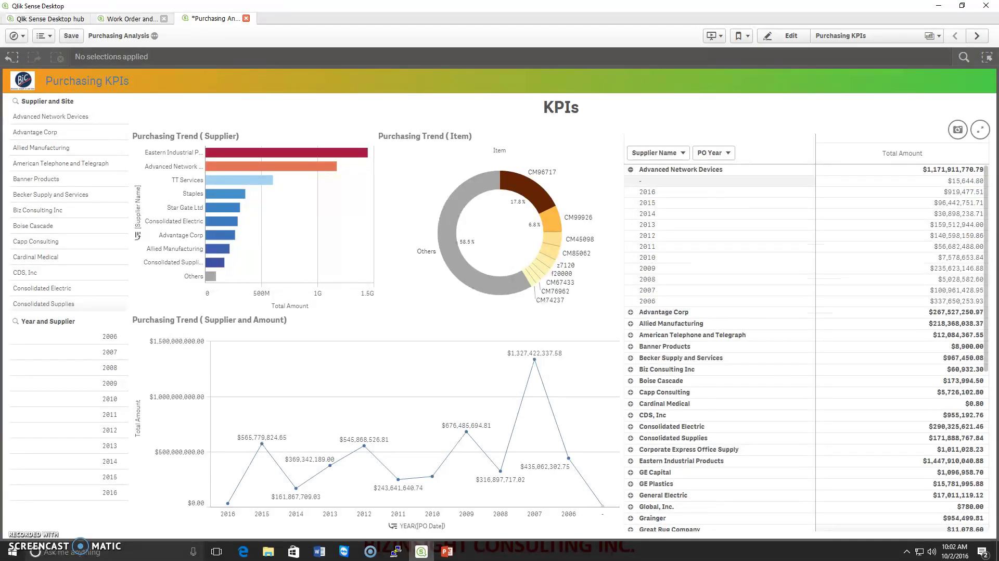
{"action": "left_click", "coordinate": [681, 169]}
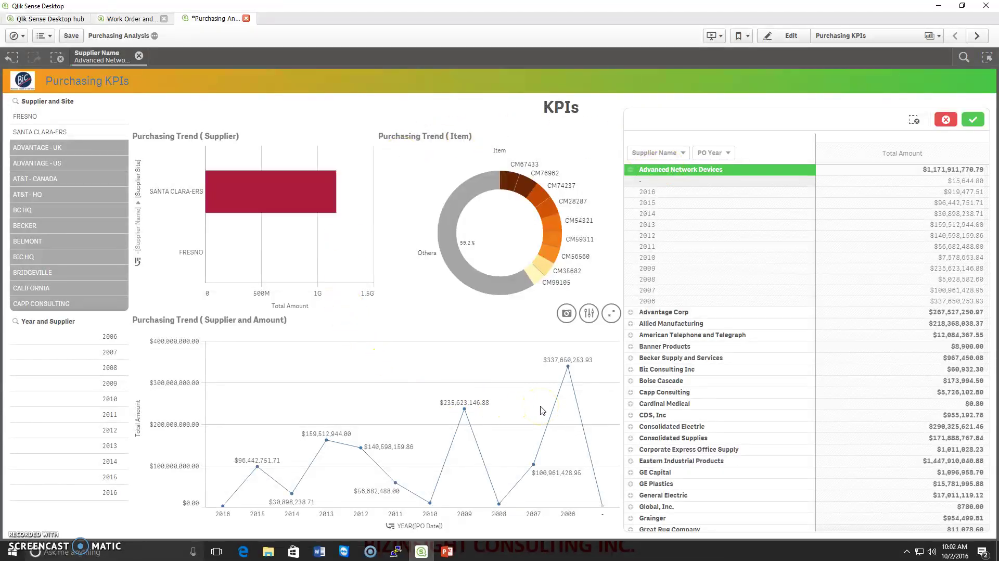
{"action": "left_click", "coordinate": [947, 120]}
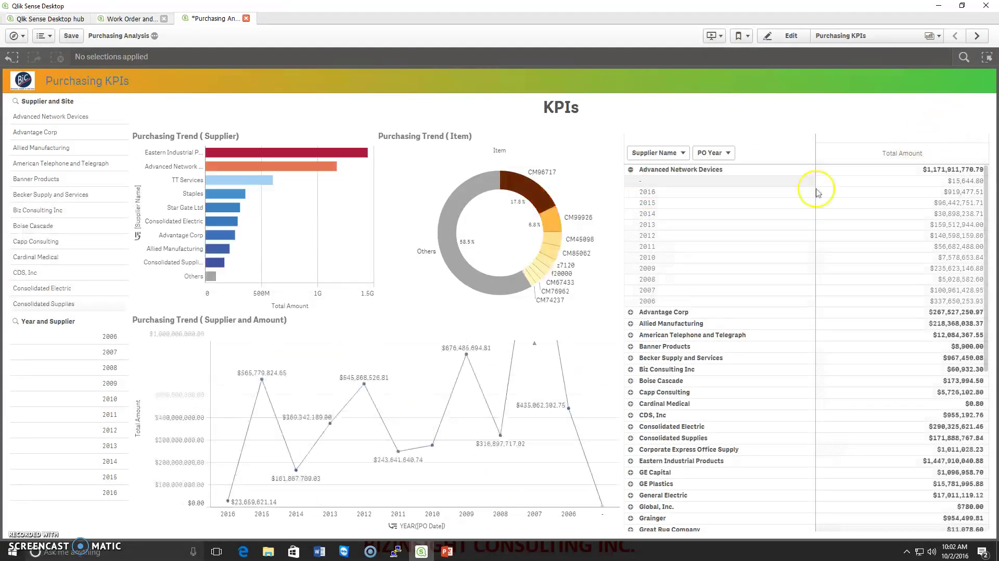
{"action": "left_click", "coordinate": [675, 193]}
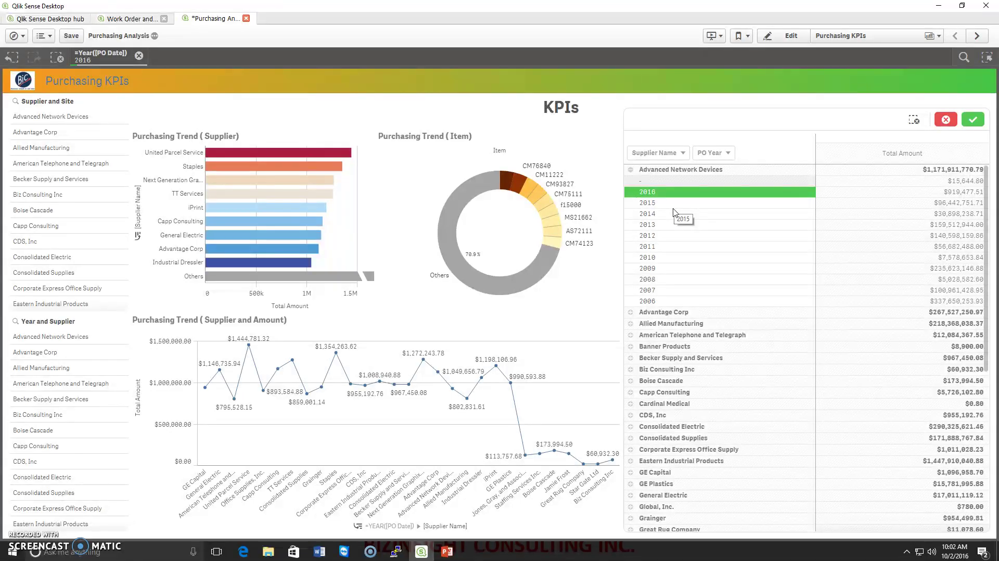
{"action": "left_click", "coordinate": [669, 204]}
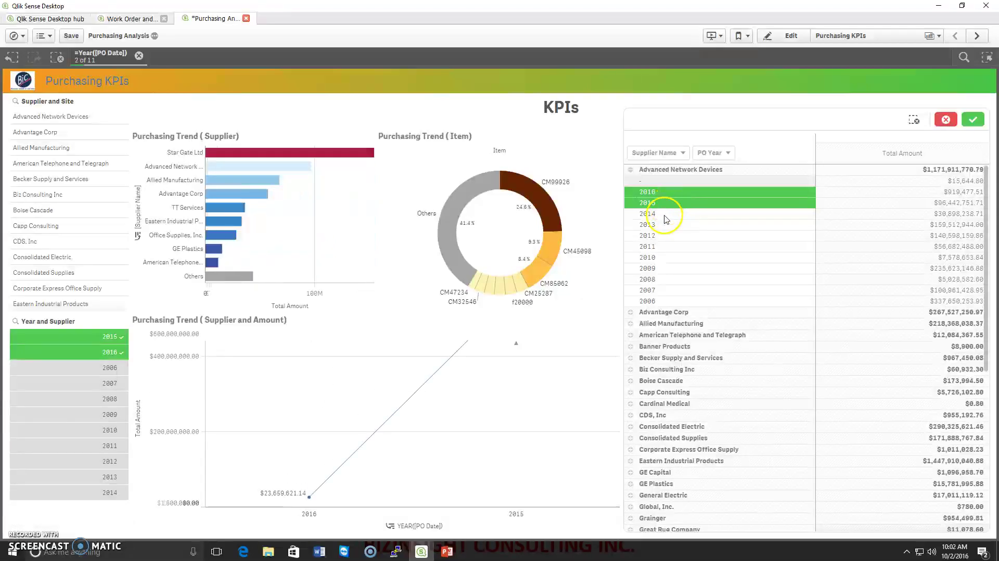
{"action": "left_click", "coordinate": [663, 214]}
{"action": "left_click", "coordinate": [664, 225]}
{"action": "left_click", "coordinate": [668, 236]}
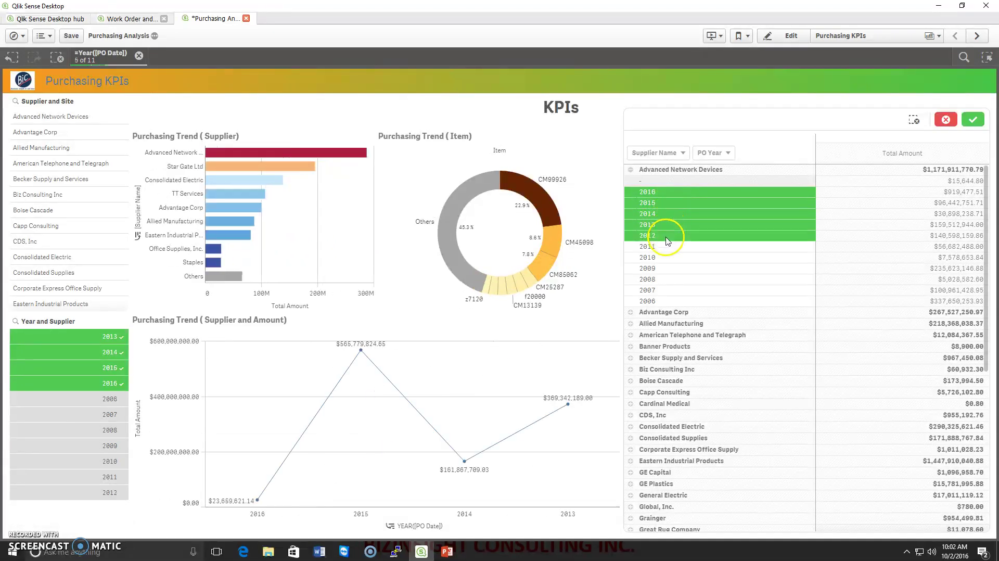
{"action": "left_click", "coordinate": [667, 247]}
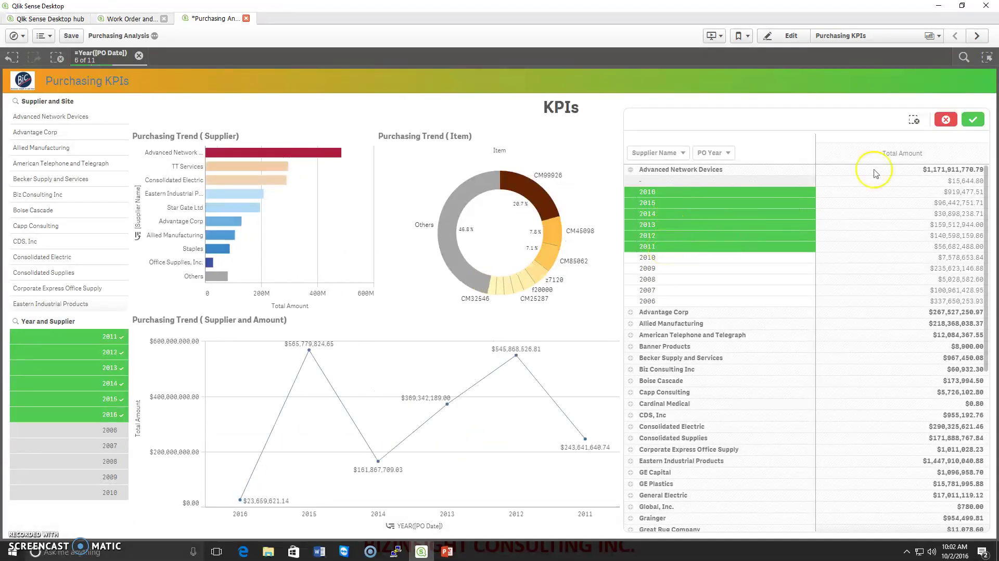
{"action": "left_click", "coordinate": [945, 119]}
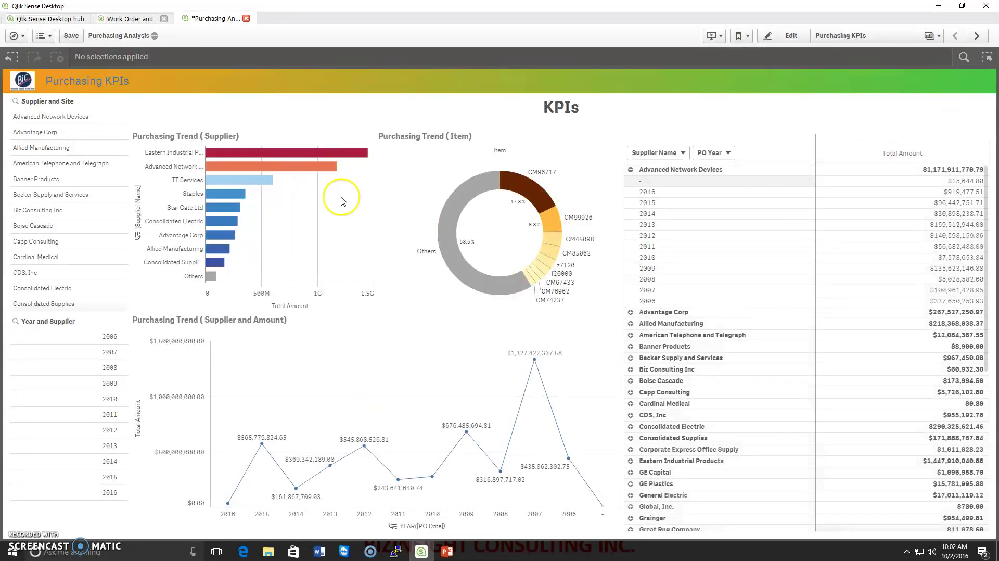
{"action": "left_click", "coordinate": [252, 156]}
{"action": "left_click", "coordinate": [246, 180]}
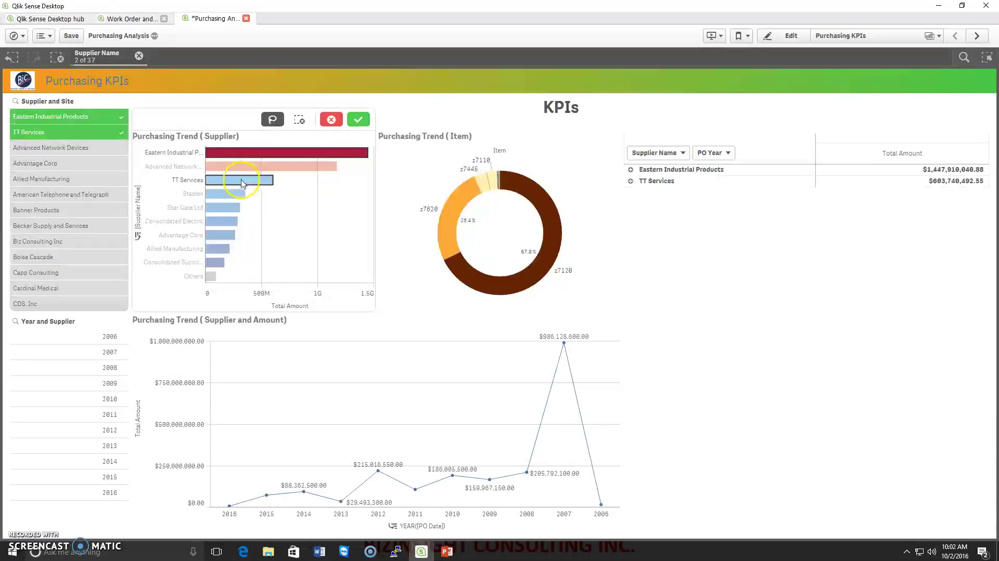
{"action": "left_click", "coordinate": [229, 194]}
{"action": "left_click", "coordinate": [224, 207]}
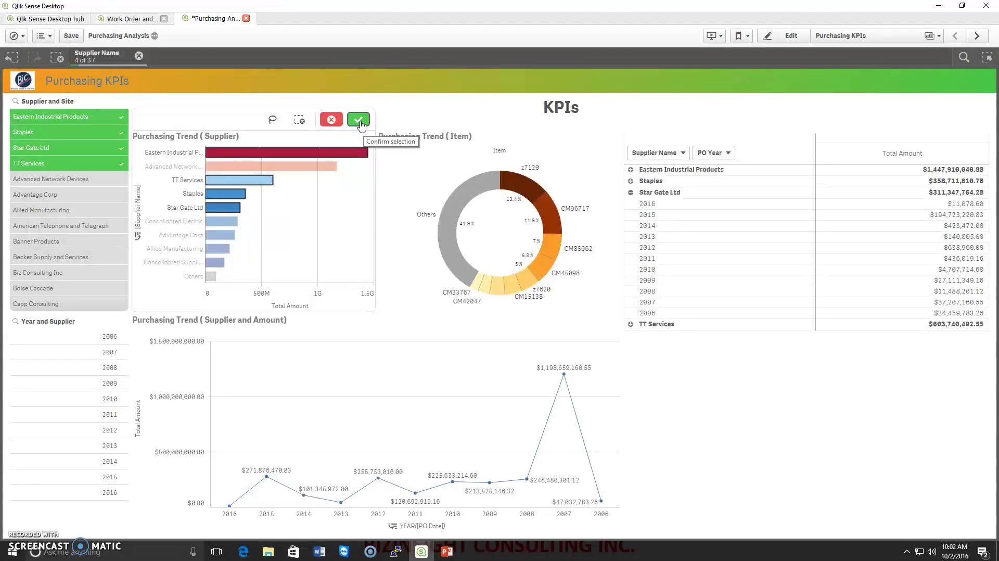
{"action": "left_click", "coordinate": [331, 119]}
{"action": "left_click_drag", "start_coordinate": [167, 163], "coordinate": [253, 267]}
{"action": "left_click", "coordinate": [358, 120]}
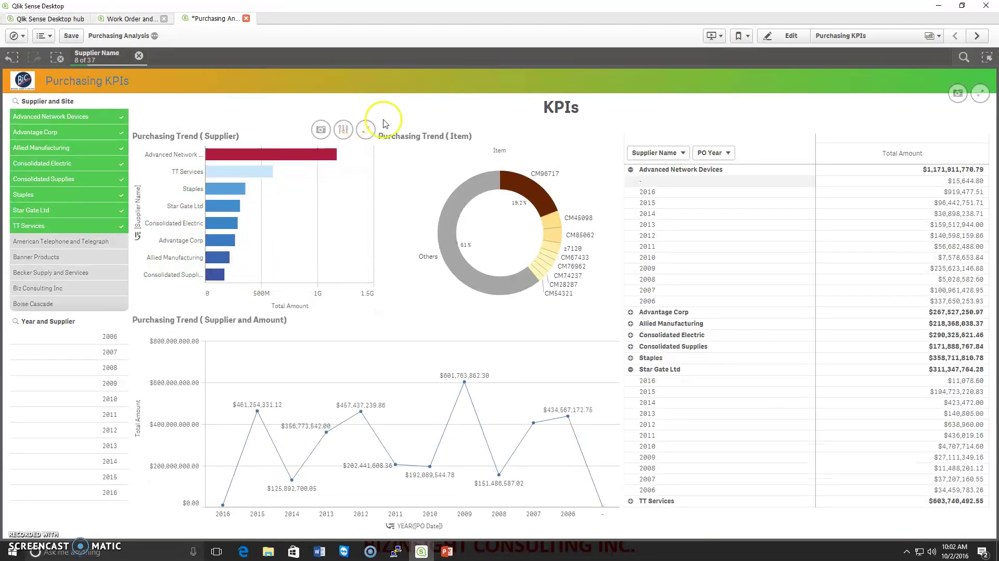
{"action": "left_click", "coordinate": [139, 56]}
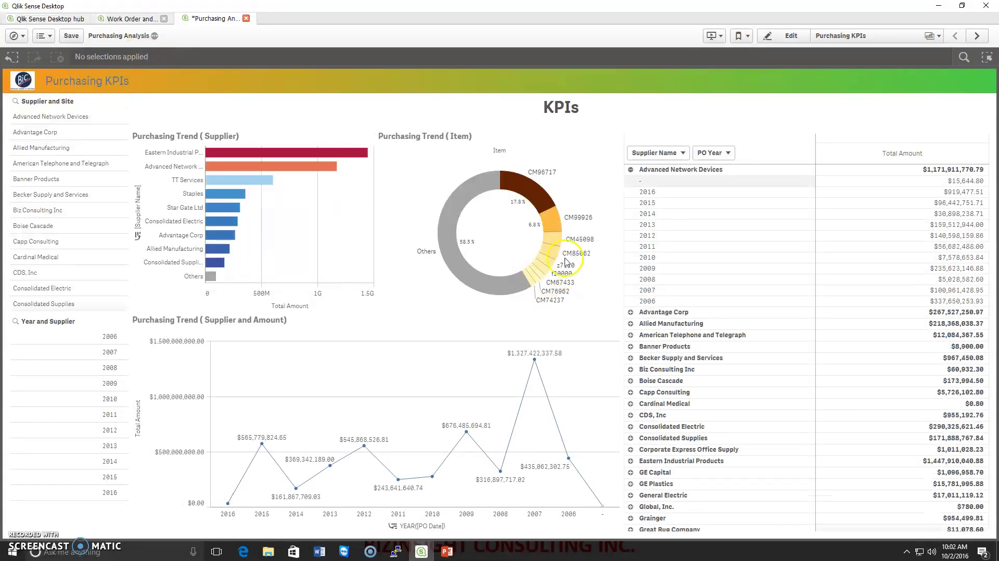
{"action": "left_click", "coordinate": [539, 195]}
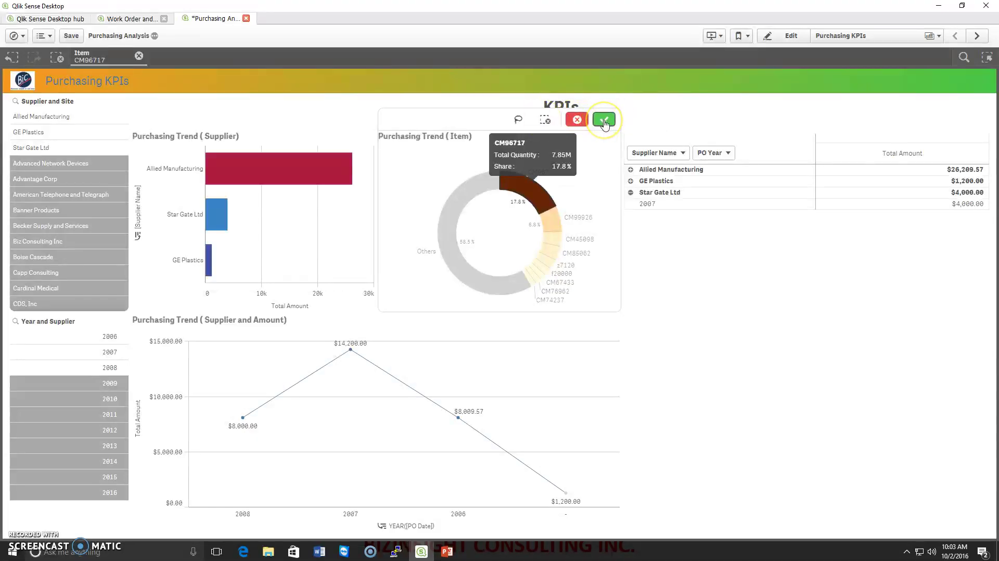
{"action": "left_click", "coordinate": [604, 121]}
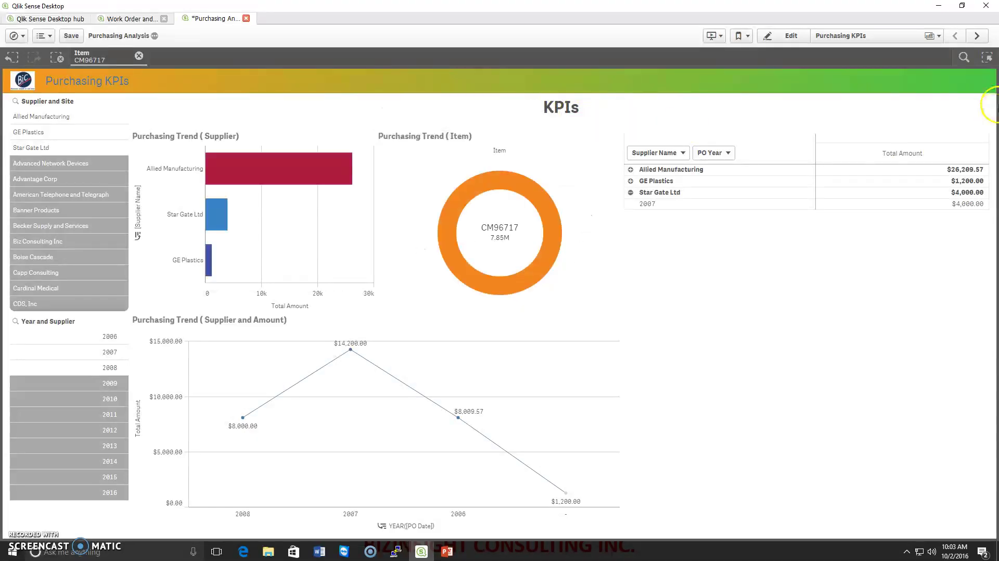
{"action": "left_click", "coordinate": [57, 58]}
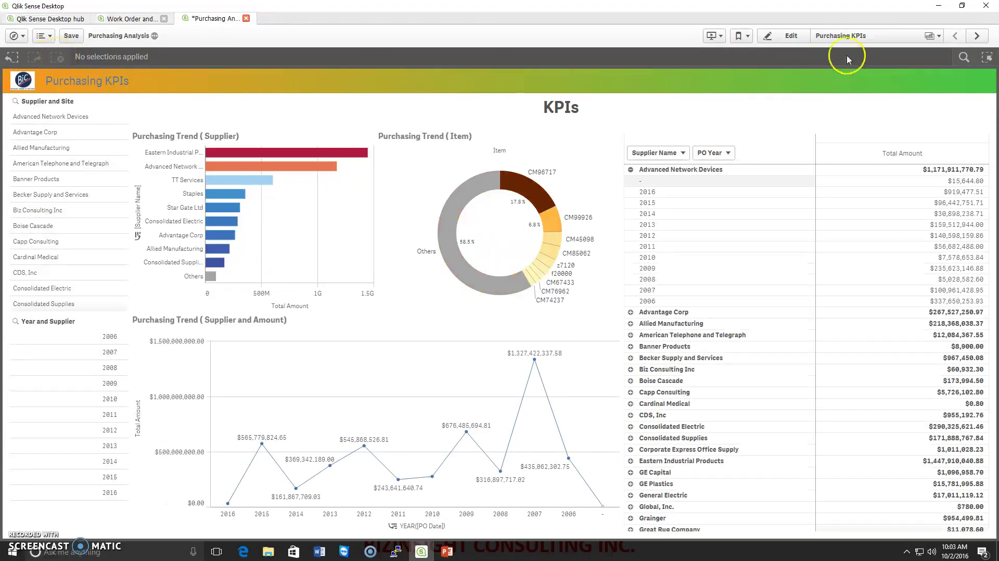
On Purchase Order Analysis, select the six suppliers from Allied Manufacturing to Staples.
{"action": "left_click", "coordinate": [978, 35]}
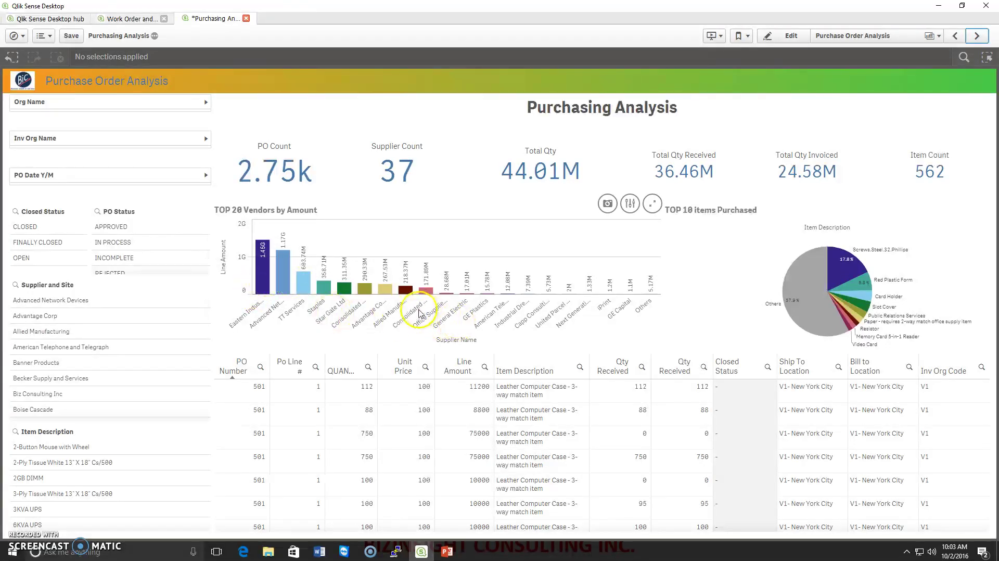
{"action": "left_click_drag", "start_coordinate": [417, 304], "coordinate": [308, 278]}
{"action": "left_click", "coordinate": [645, 195]}
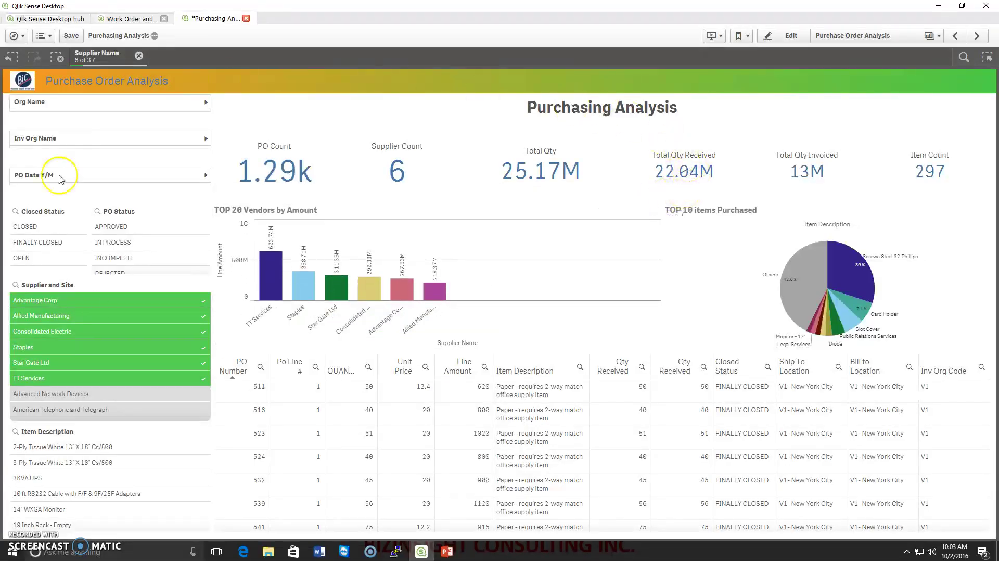
Filter to APPROVED purchase orders in the Vision Operations organisation.
{"action": "left_click", "coordinate": [123, 231]}
{"action": "left_click", "coordinate": [196, 196]}
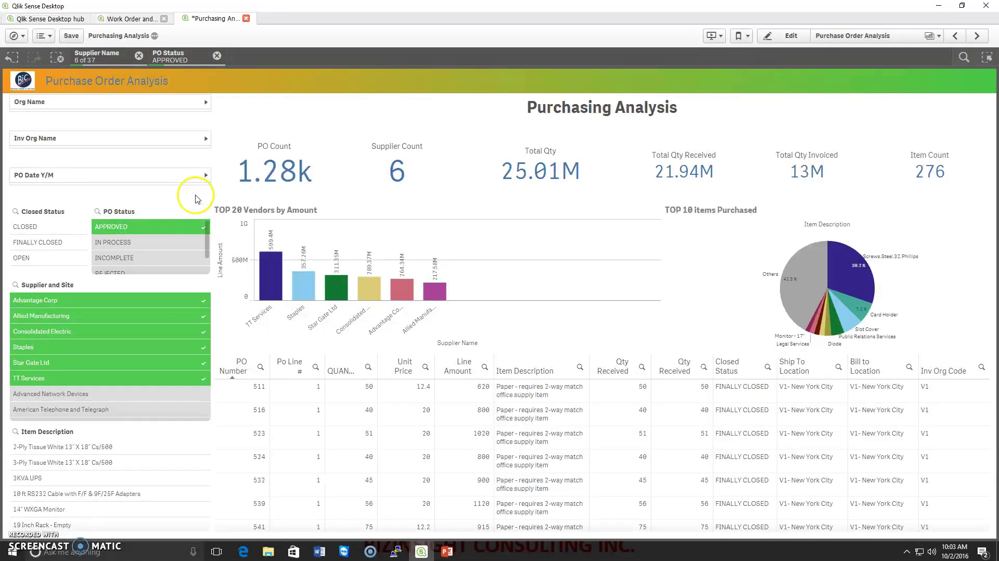
{"action": "left_click", "coordinate": [81, 105]}
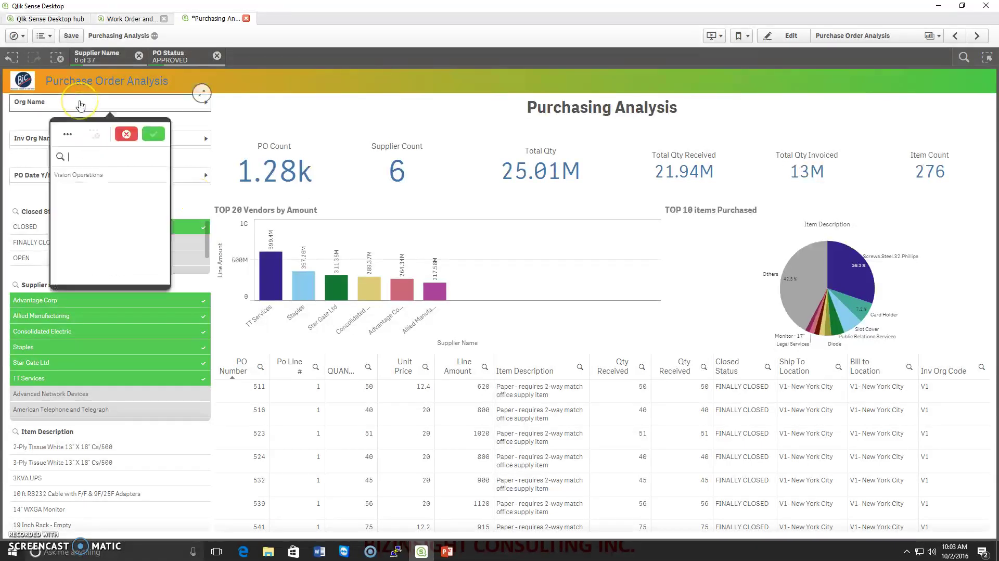
{"action": "left_click", "coordinate": [83, 175]}
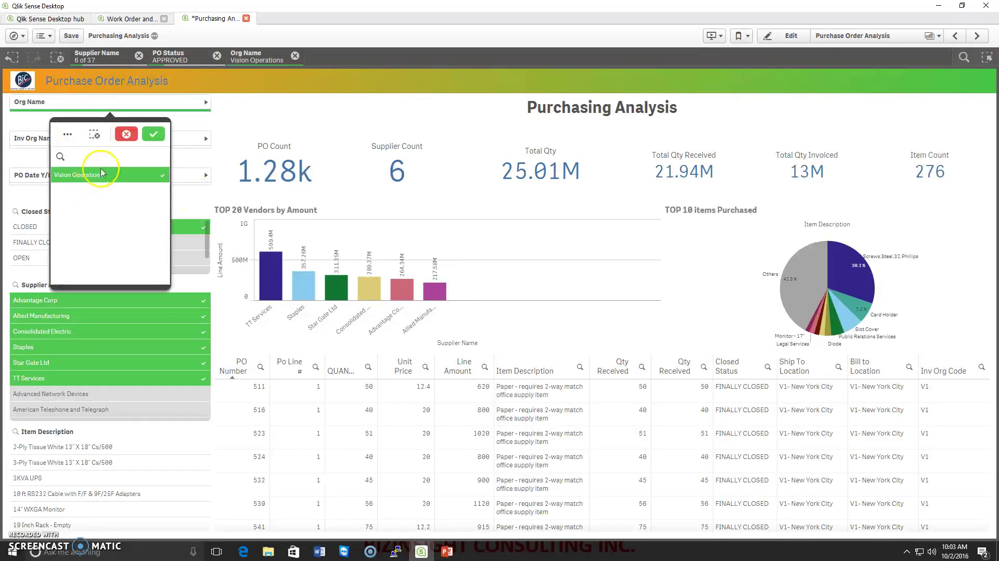
{"action": "left_click", "coordinate": [154, 136]}
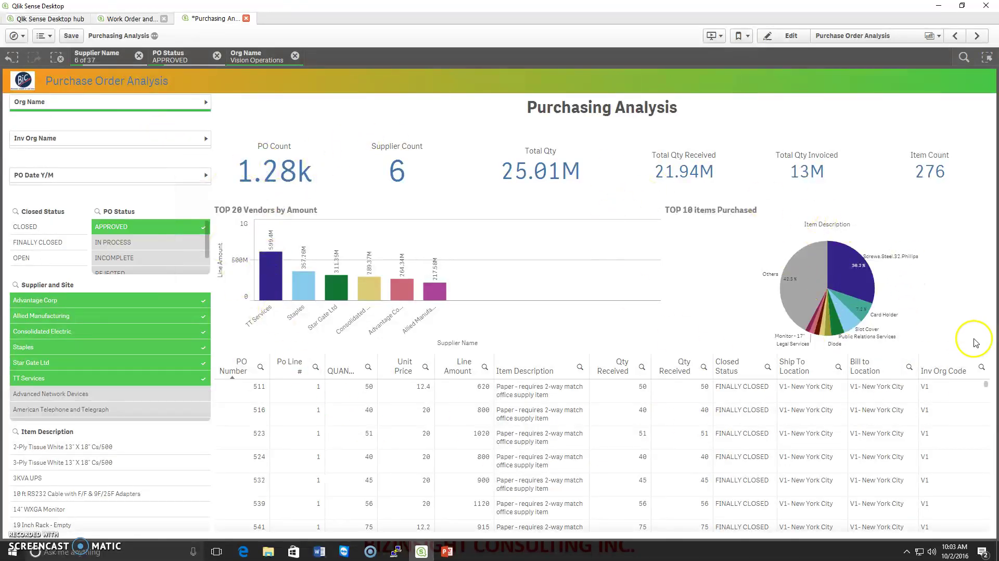
Filter to the Screws.Steel.32.Phillips item, then clear all selections back to unfiltered totals.
{"action": "left_click", "coordinate": [854, 276]}
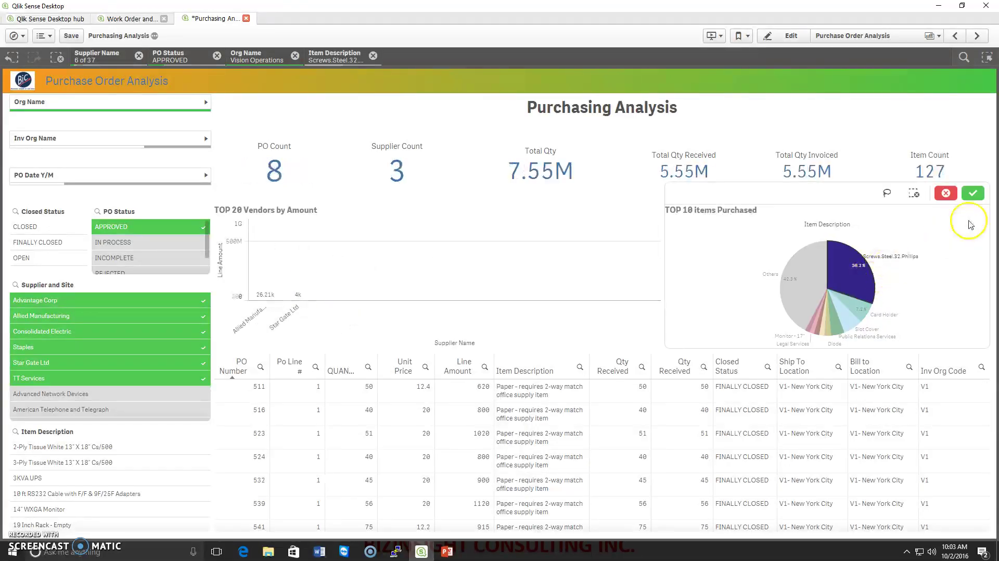
{"action": "left_click", "coordinate": [974, 195]}
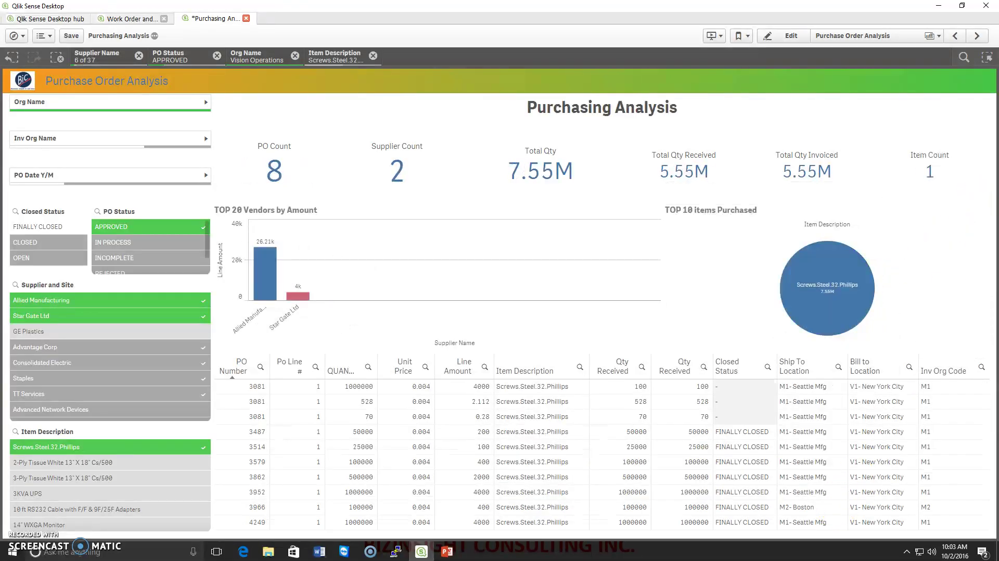
{"action": "left_click", "coordinate": [57, 59]}
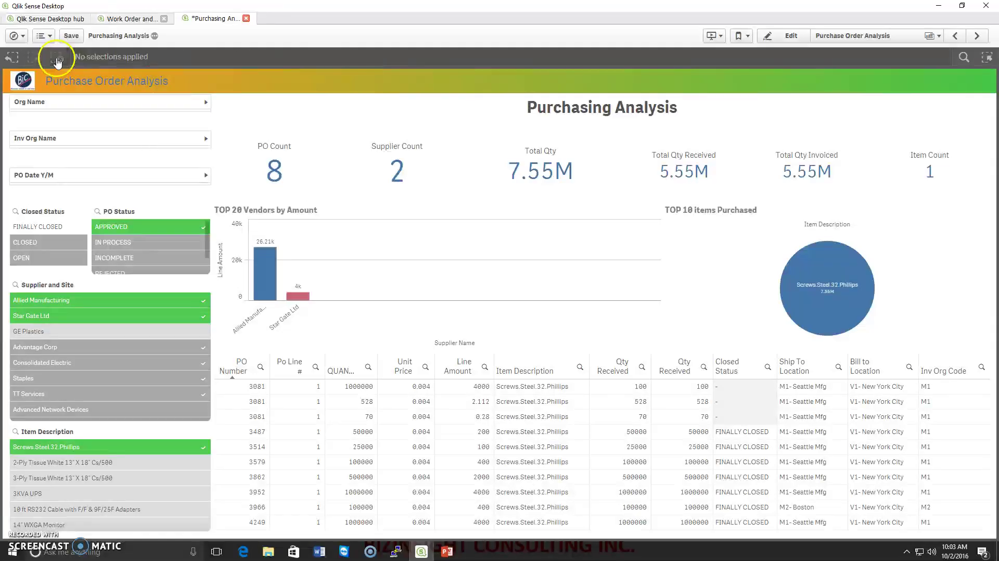
On Purchasing Trends (Amount), filter the trends to 2007, then remove the year filter.
{"action": "left_click", "coordinate": [977, 36]}
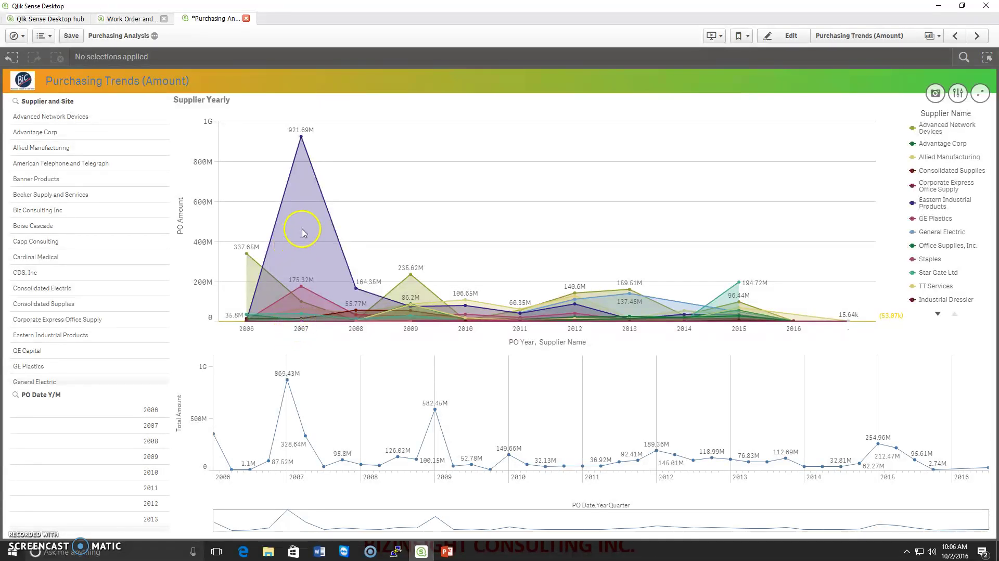
{"action": "left_click", "coordinate": [302, 329]}
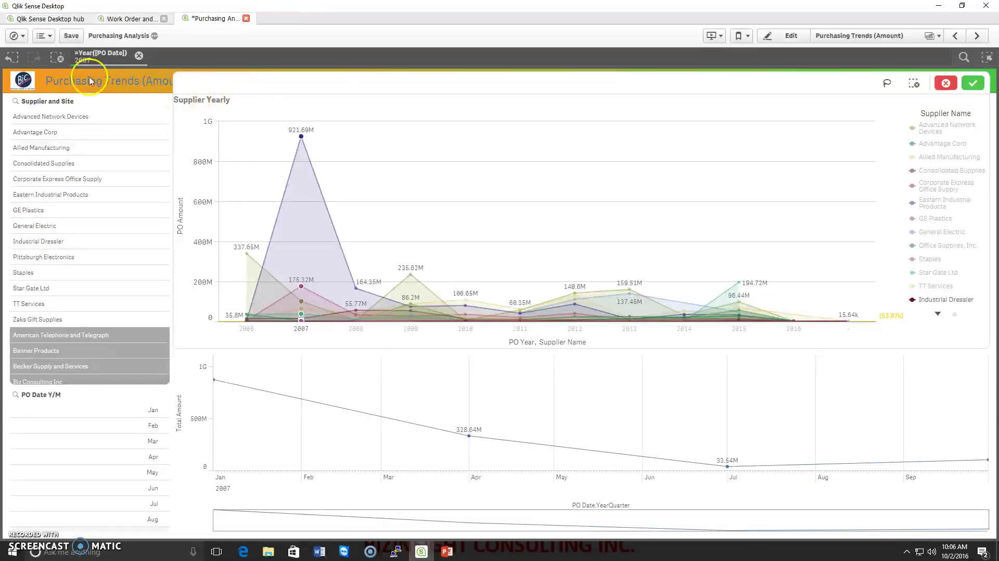
{"action": "left_click", "coordinate": [59, 58]}
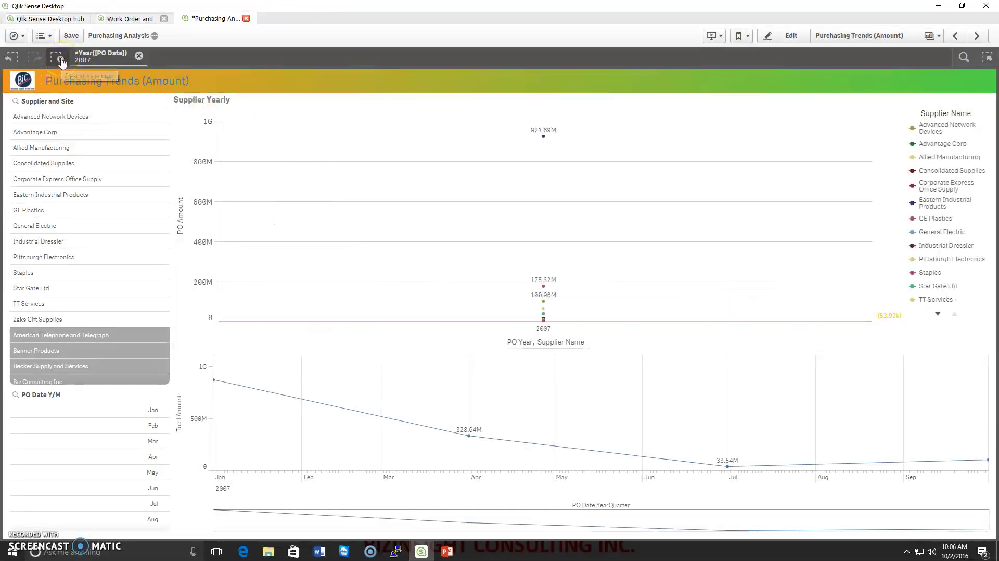
Select six suppliers starting at Advantage Corp, clear them, and move to On Hand Qty.
{"action": "left_click", "coordinate": [51, 120]}
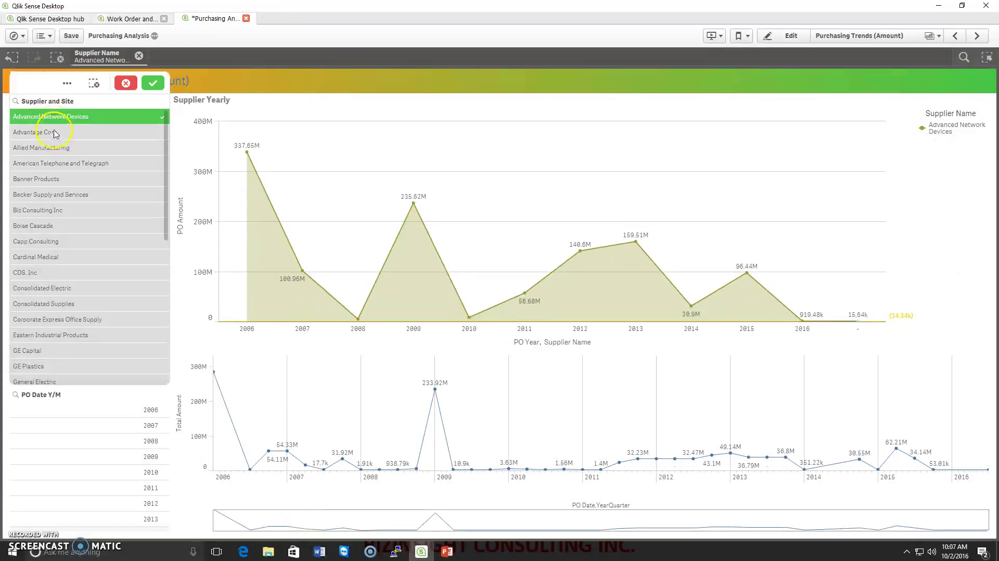
{"action": "left_click", "coordinate": [55, 133]}
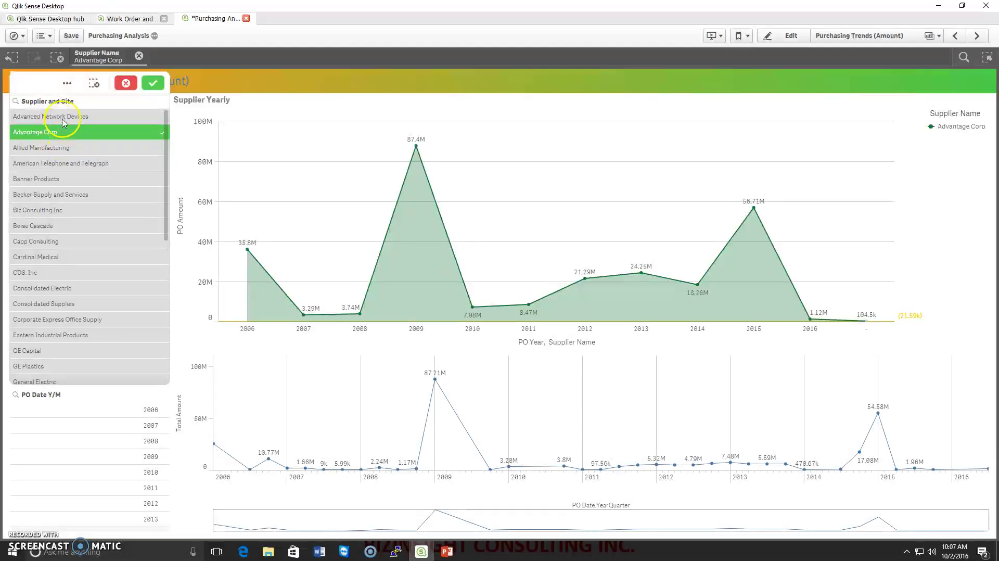
{"action": "left_click_drag", "start_coordinate": [64, 121], "coordinate": [74, 194]}
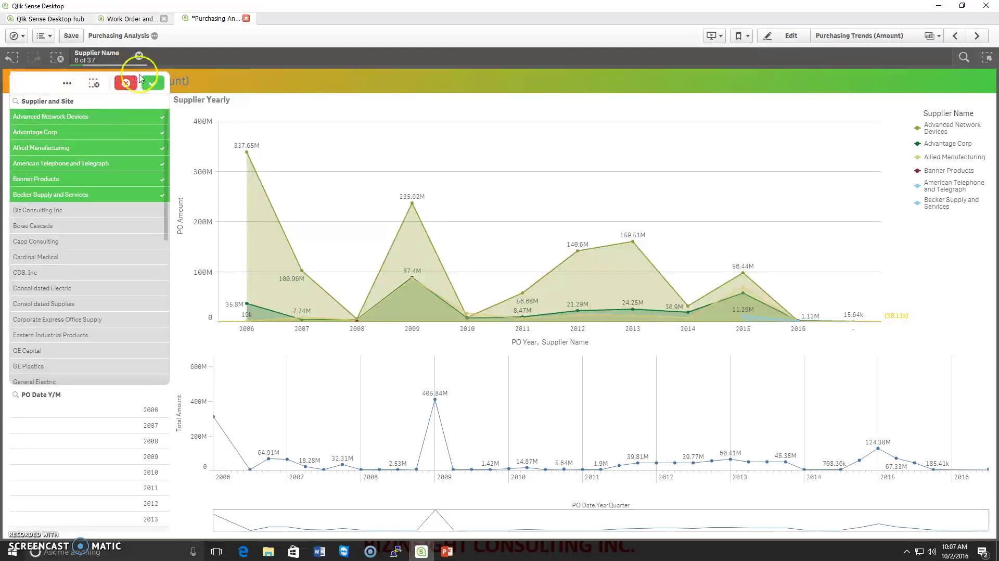
{"action": "left_click", "coordinate": [153, 84]}
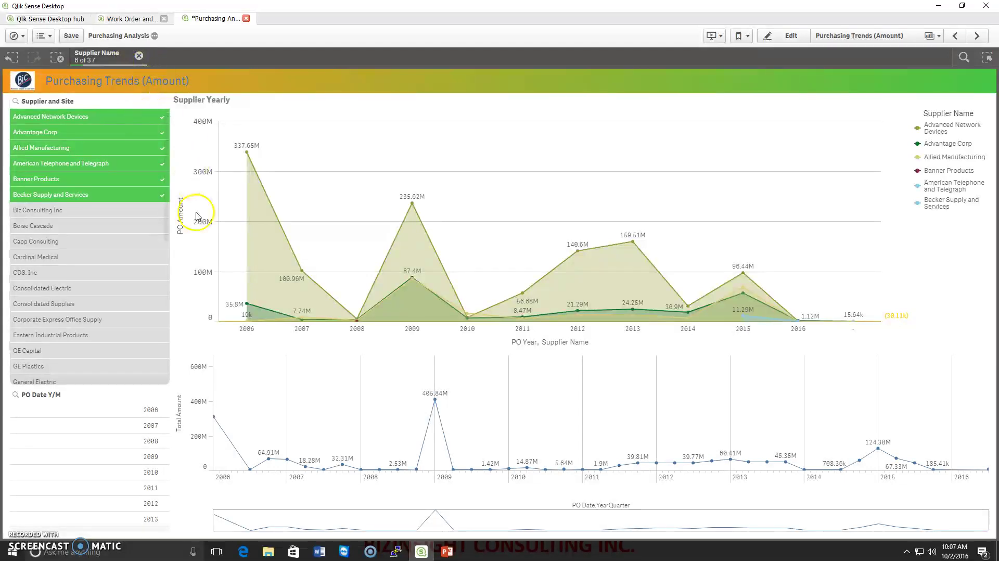
{"action": "left_click", "coordinate": [57, 57]}
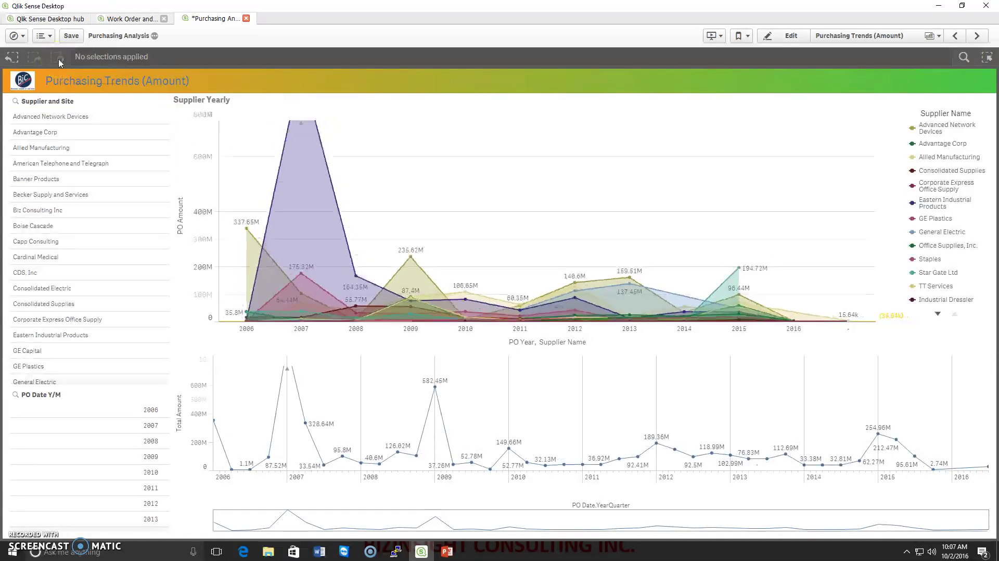
{"action": "left_click", "coordinate": [981, 41]}
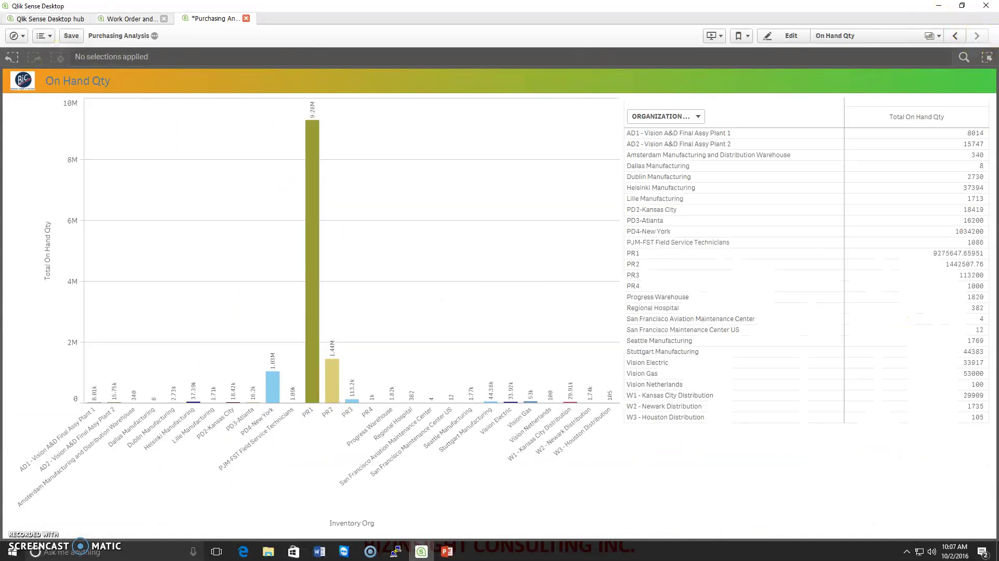